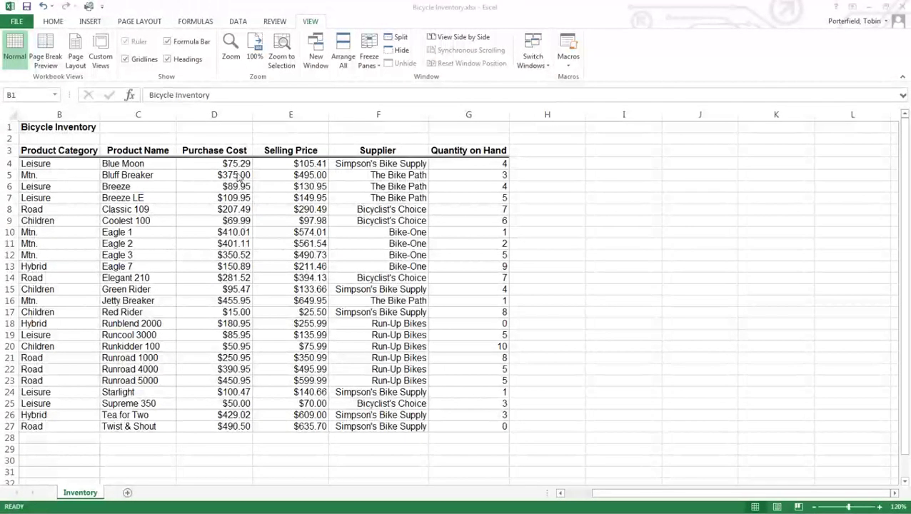
- Add an 'Inventory Cost' heading in H3 beside the quantity and purchase cost columns
left_click(492, 167)
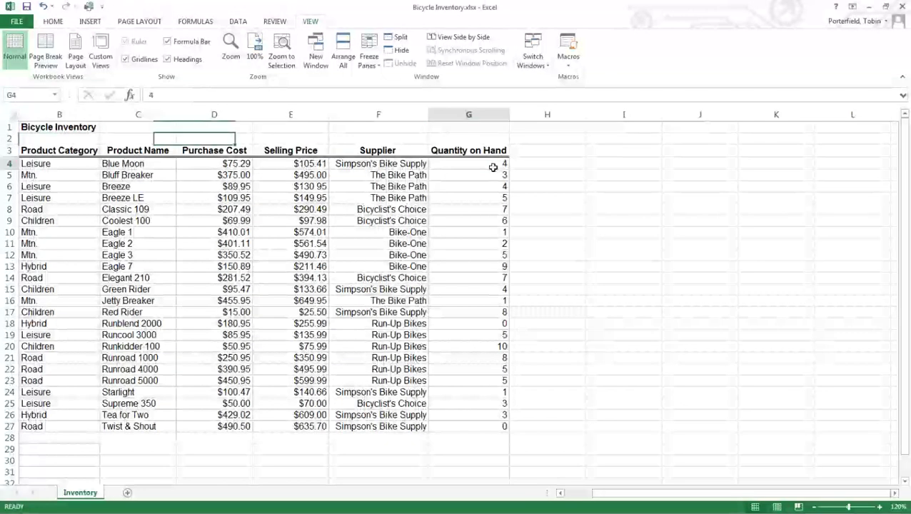
left_click(248, 169)
left_click(544, 153)
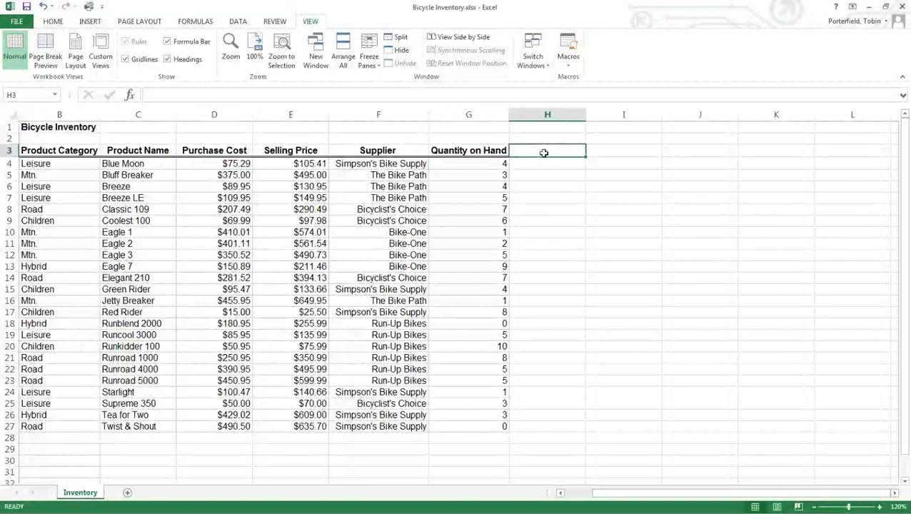
type("Inven")
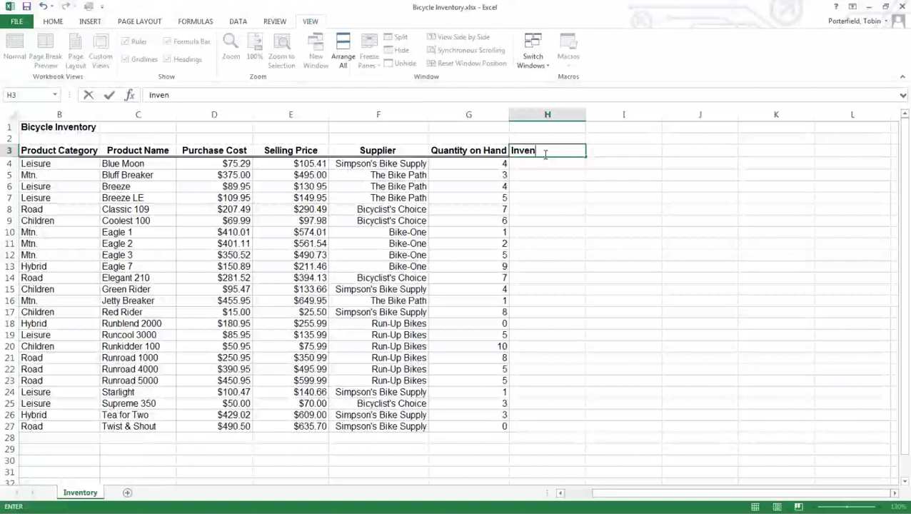
type("tory C")
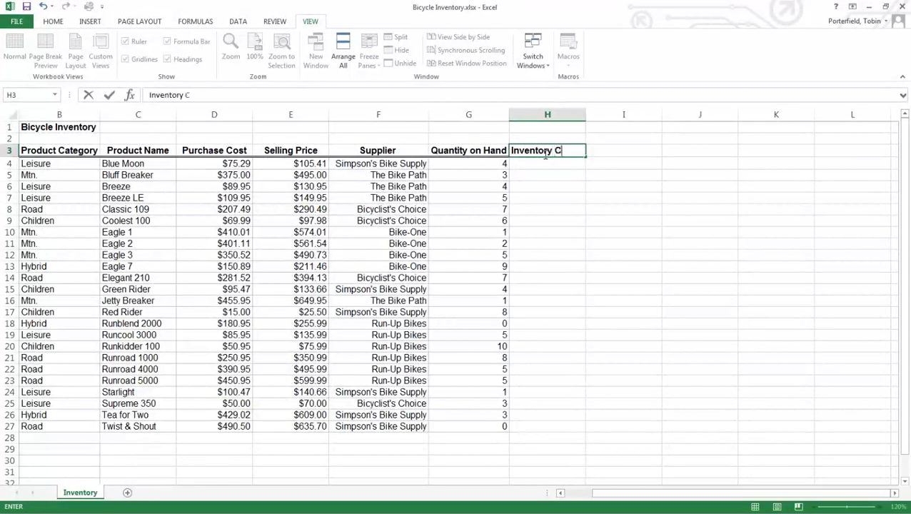
type("ost")
key("Return")
- Enter =G4*D4 in H4 and fill it down through row 27
type("=")
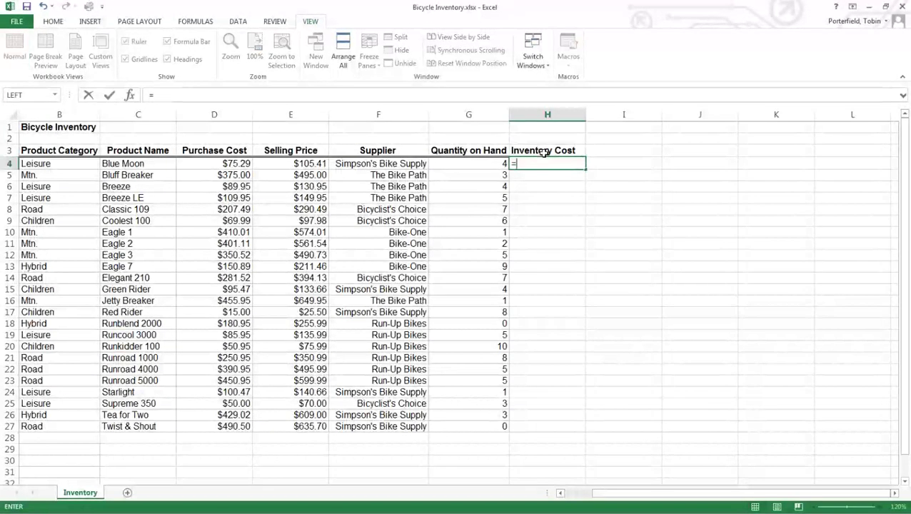
key("Left")
type("*")
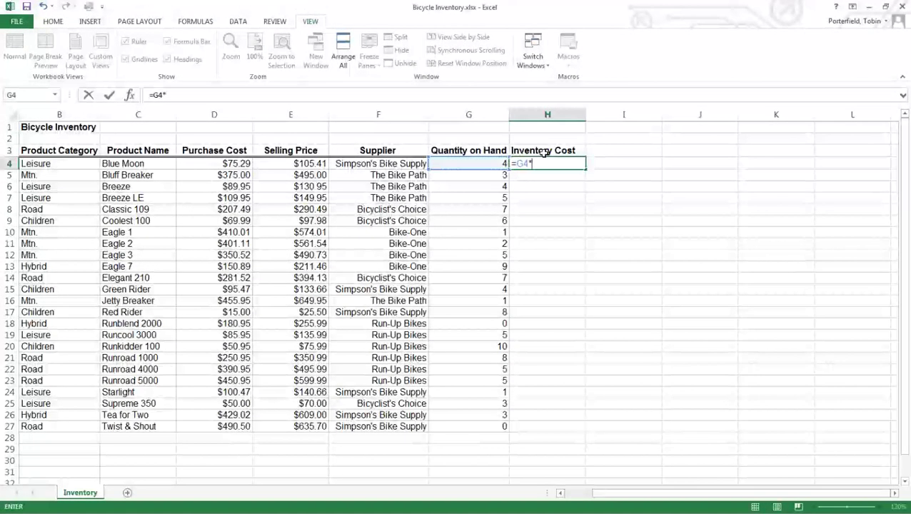
left_click(233, 167)
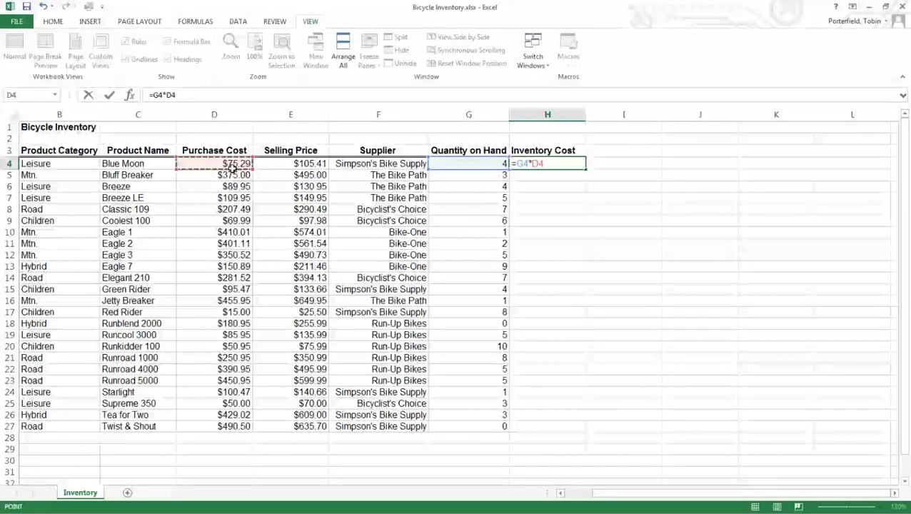
key("ctrl+Return")
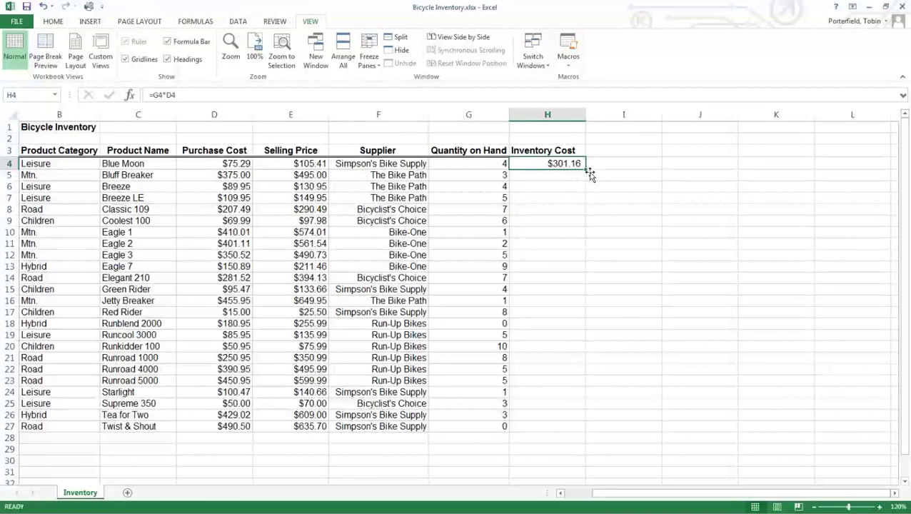
left_click_drag(591, 175, 596, 429)
key("shift+BackSpace")
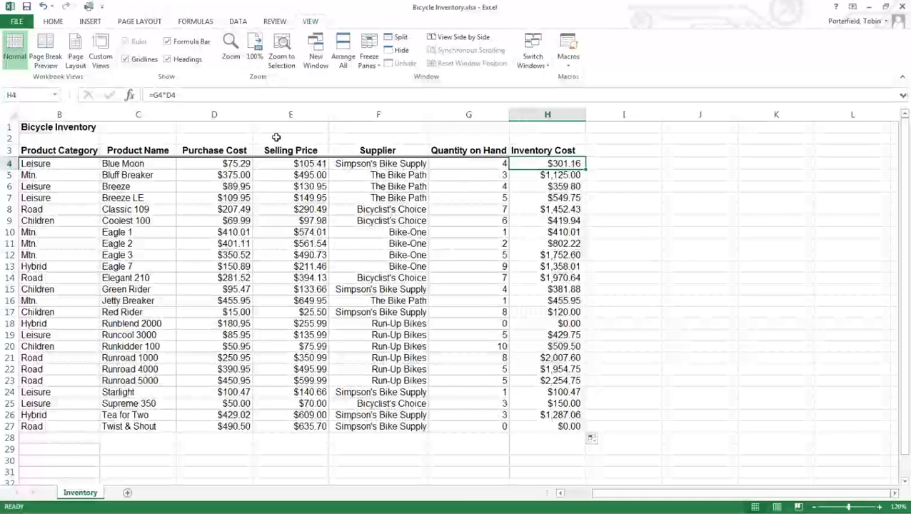
- Sort the table by Inventory Cost, largest to smallest, putting Runroad 5000 ($2,254.75) on top
left_click(238, 21)
left_click(270, 49)
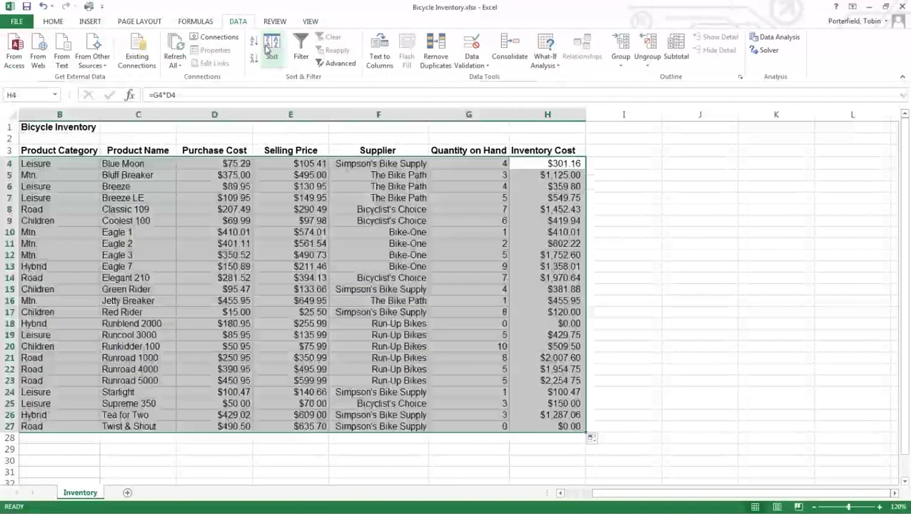
left_click(579, 201)
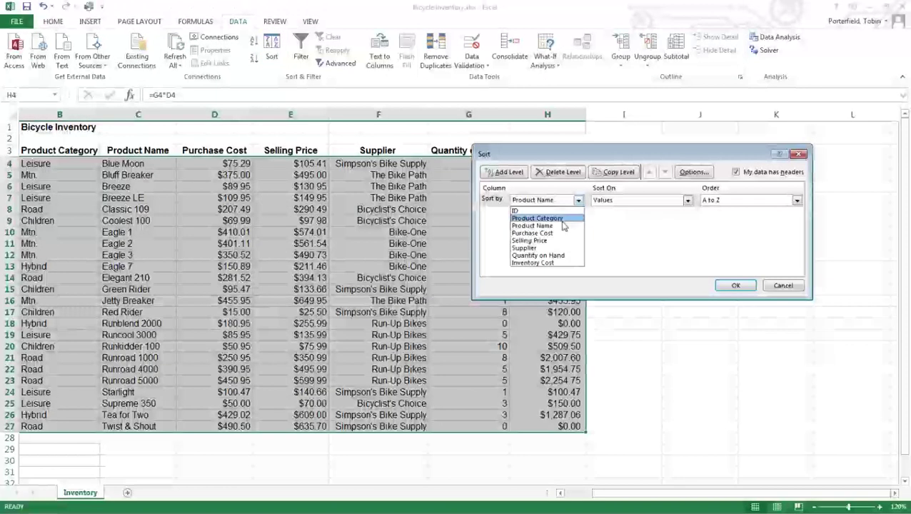
left_click(558, 262)
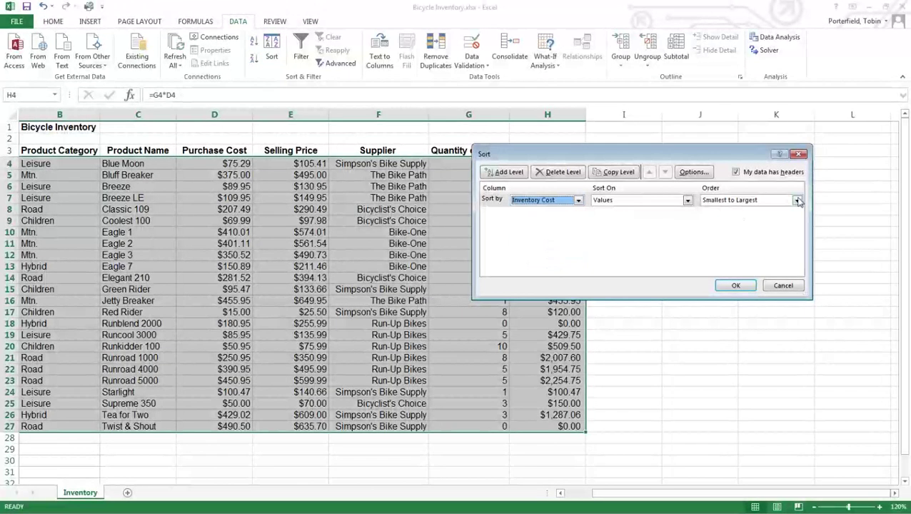
left_click(798, 201)
left_click(747, 215)
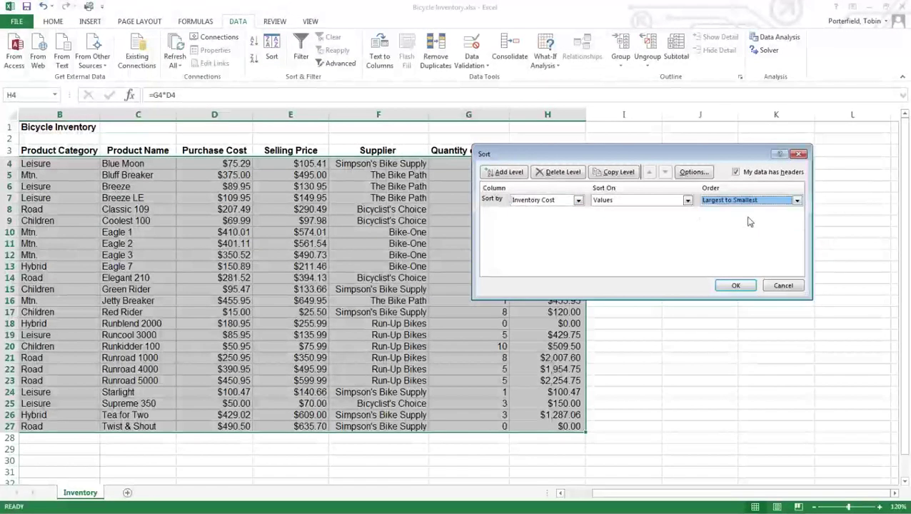
left_click(737, 286)
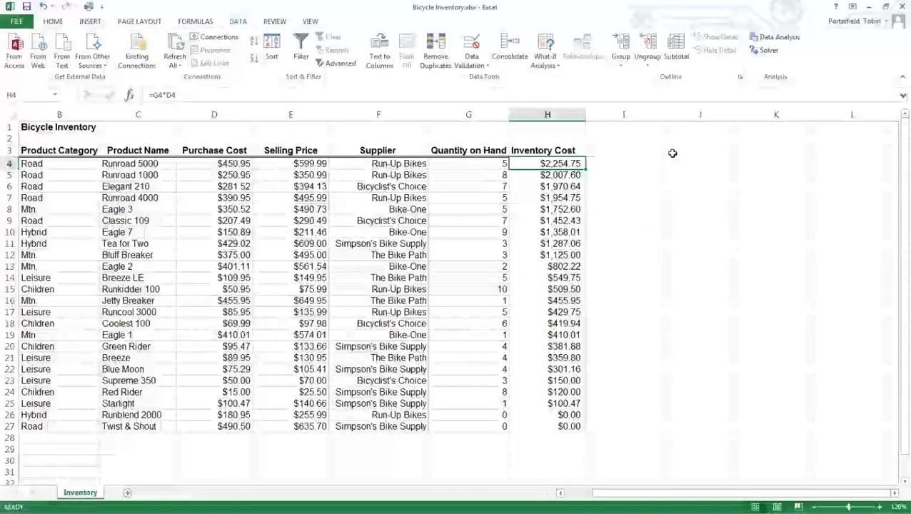
left_click(568, 442)
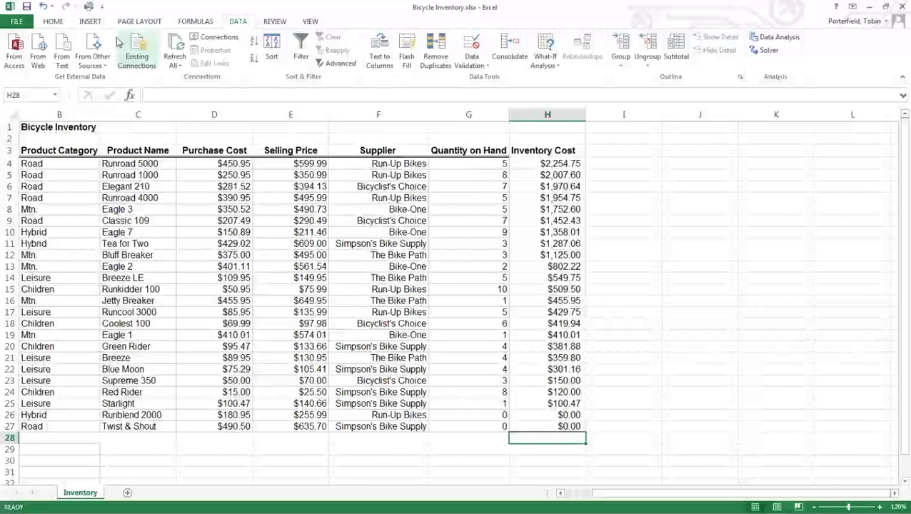
- AutoSum the Inventory Cost column into H28, giving $20,153.27
left_click(53, 20)
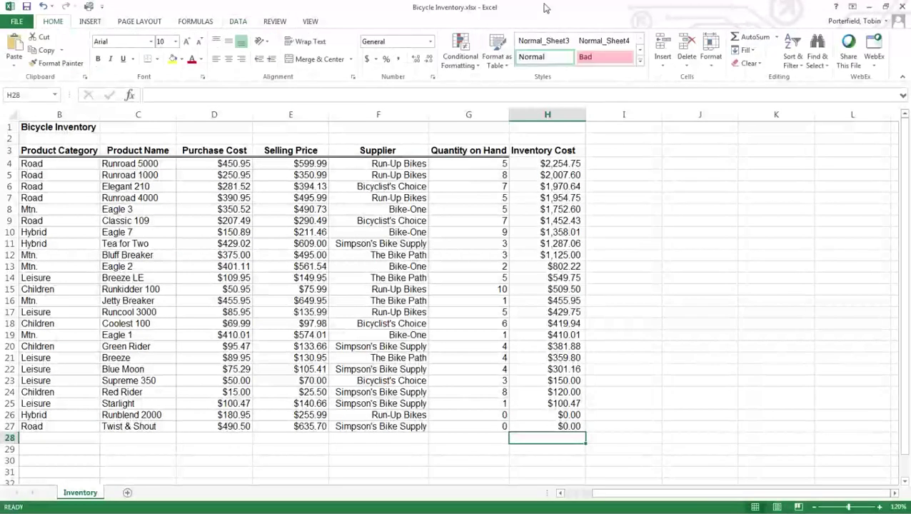
left_click(750, 36)
key("ctrl+Return")
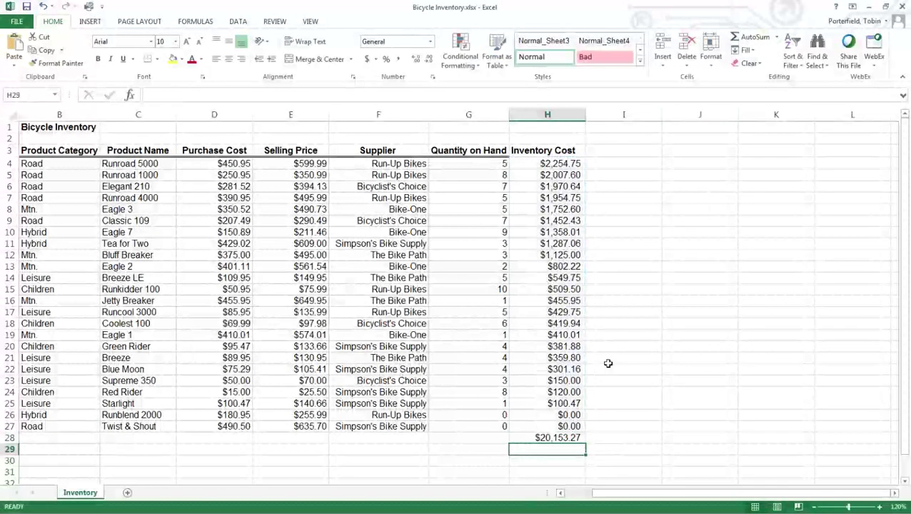
- Reduce H4:H28 by two decimal places so costs show as whole dollars
left_click(566, 116)
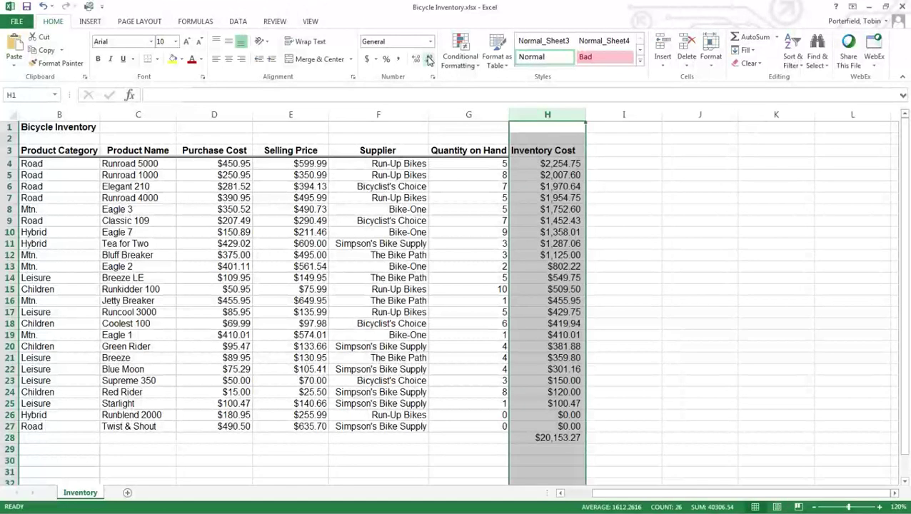
left_click(652, 194)
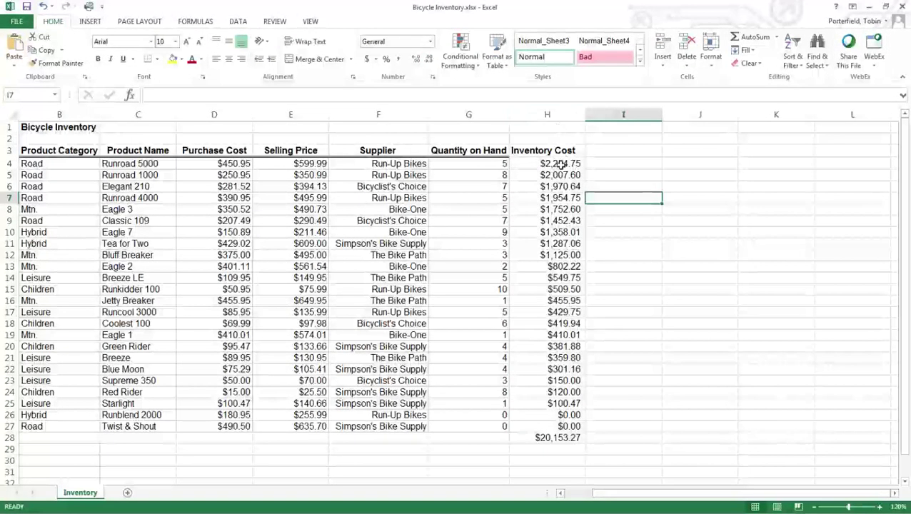
left_click_drag(561, 161, 550, 437)
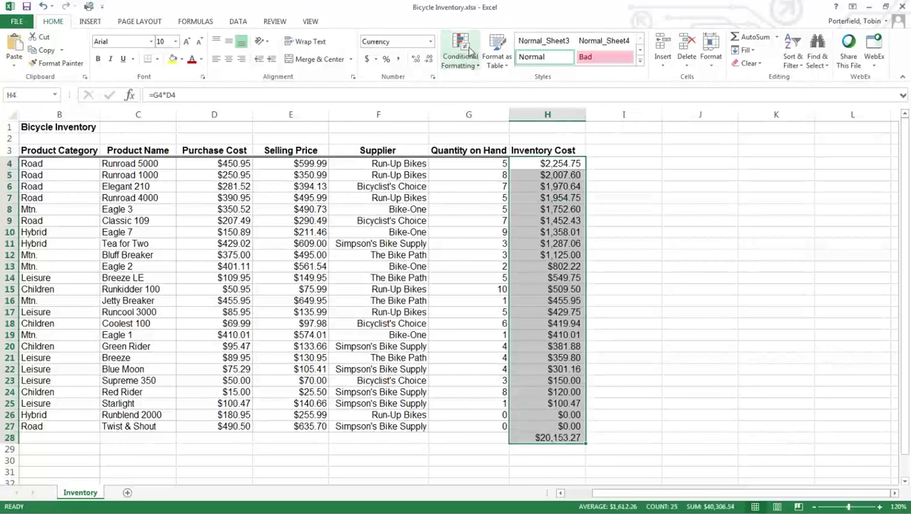
left_click(428, 59)
left_click(428, 59)
left_click(682, 211)
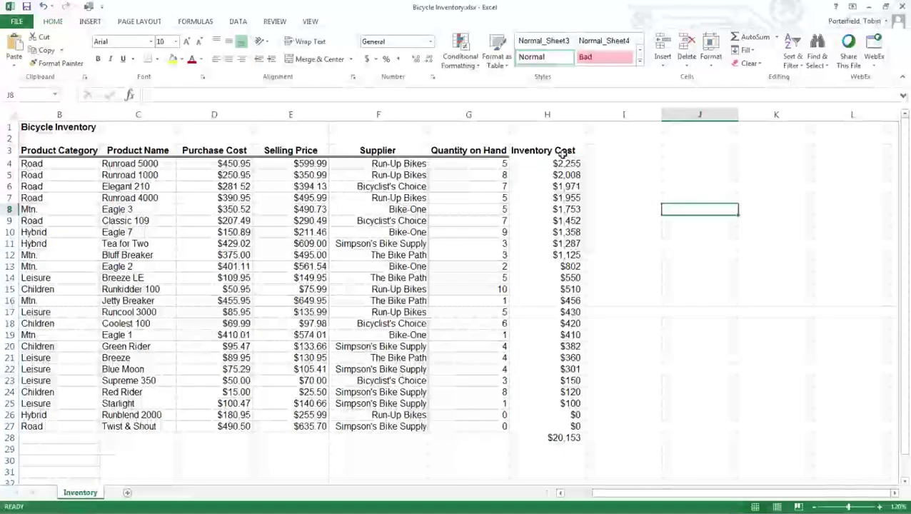
- Add a 'Percent' heading in I3 and enter =H4/H28 in I4
left_click(634, 156)
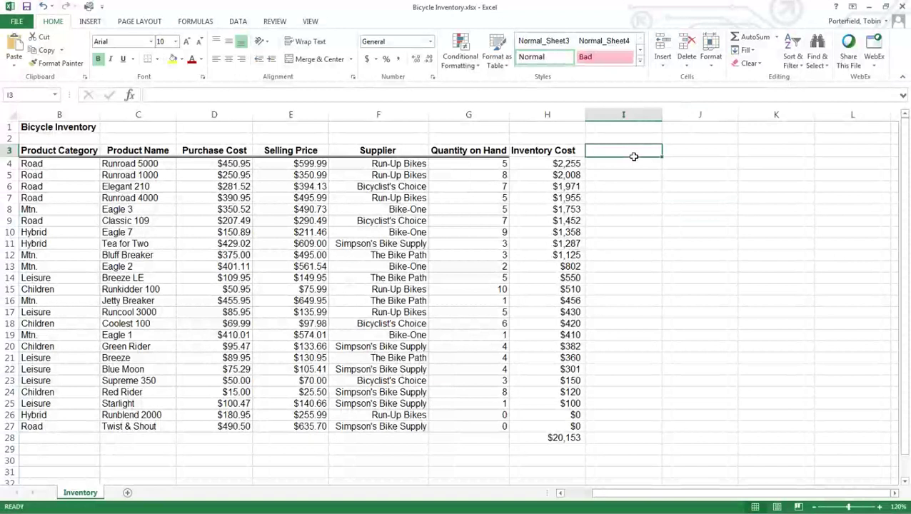
type("Percent")
key("Return")
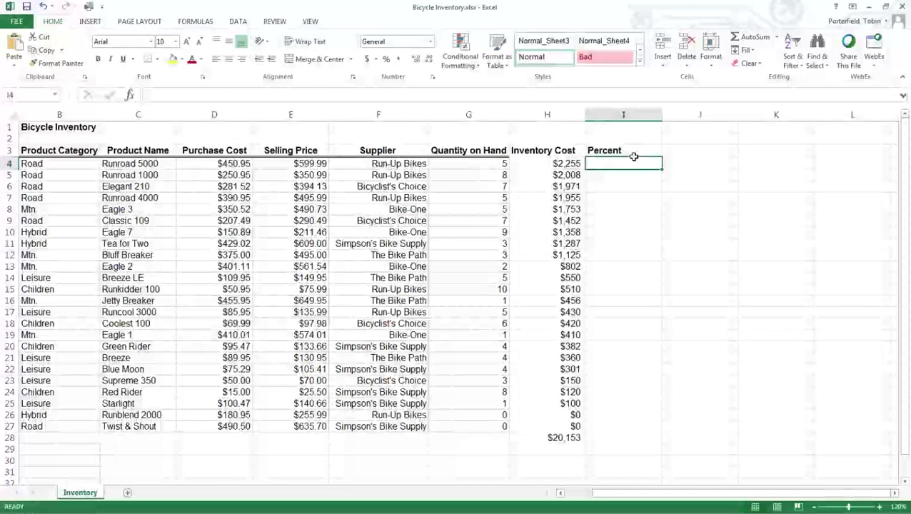
type("=")
key("Left")
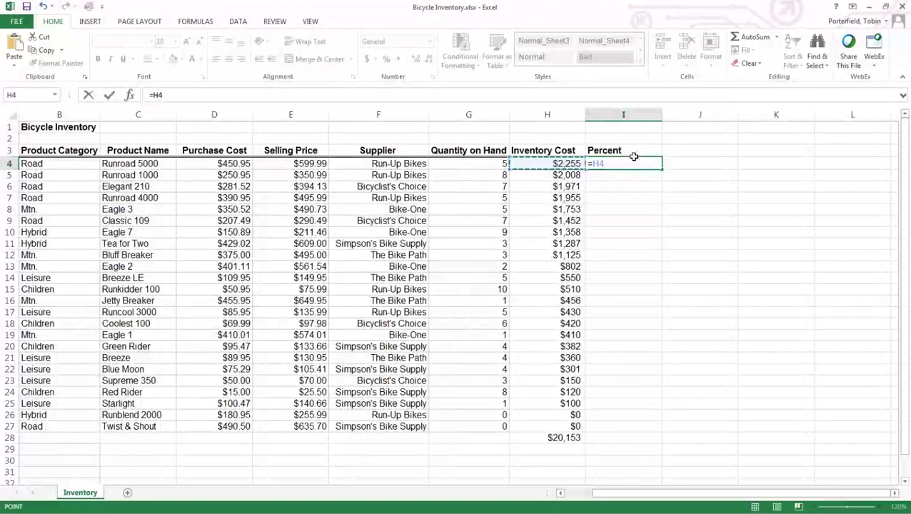
type("/")
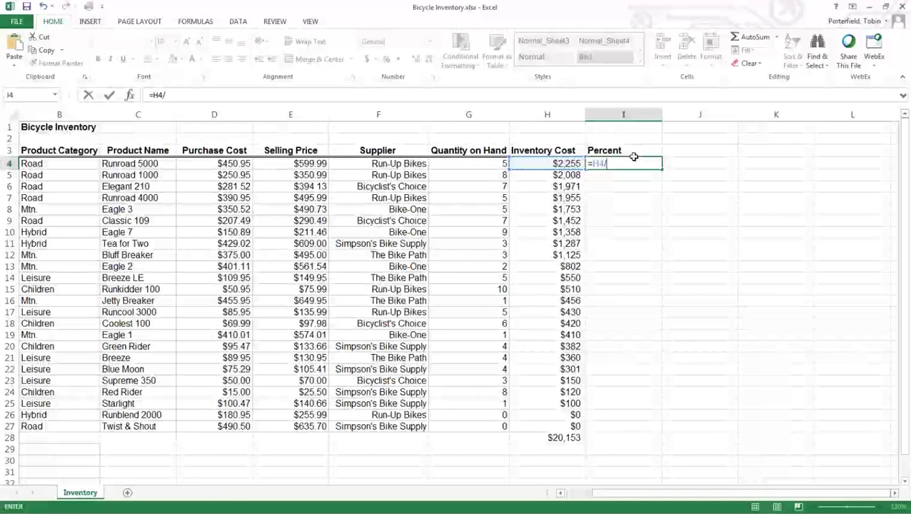
left_click(560, 439)
key("ctrl+Return")
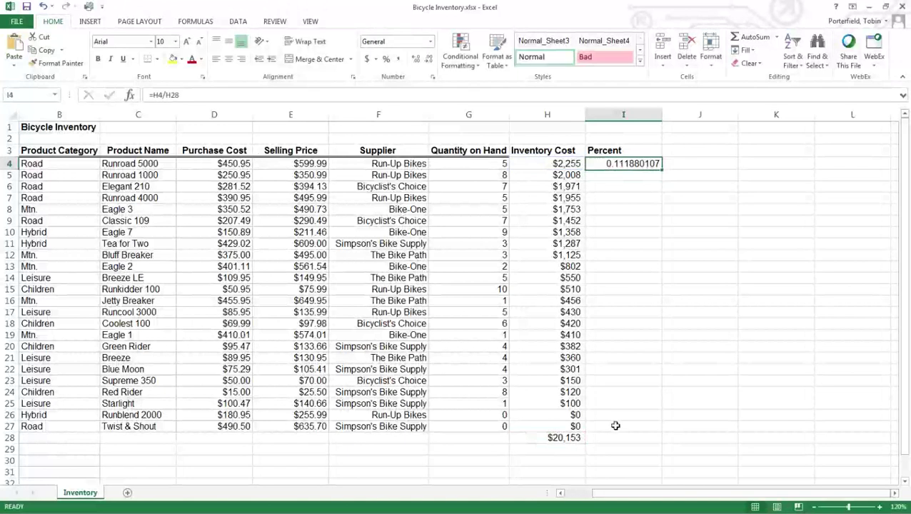
- Make the total reference absolute ($H$28), apply Percent Style, and fill down to row 27
key("F2")
key("Left")
key("Left")
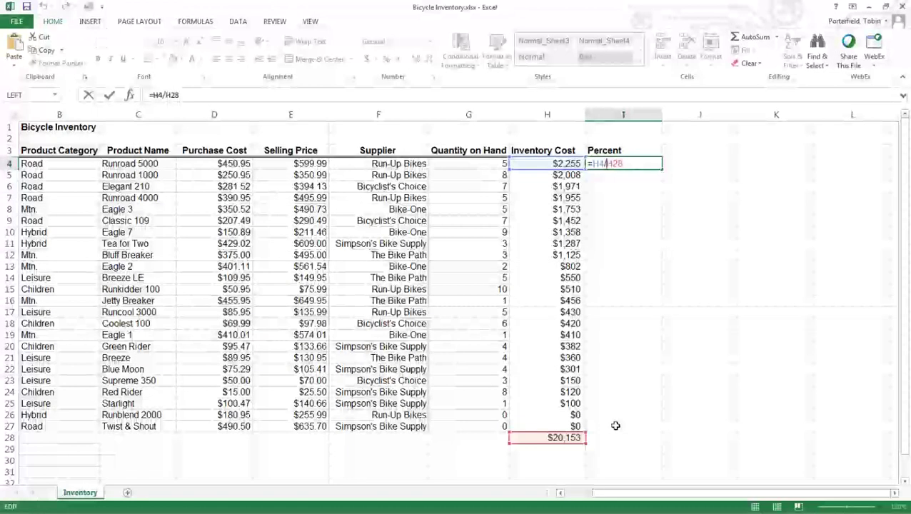
key("F4")
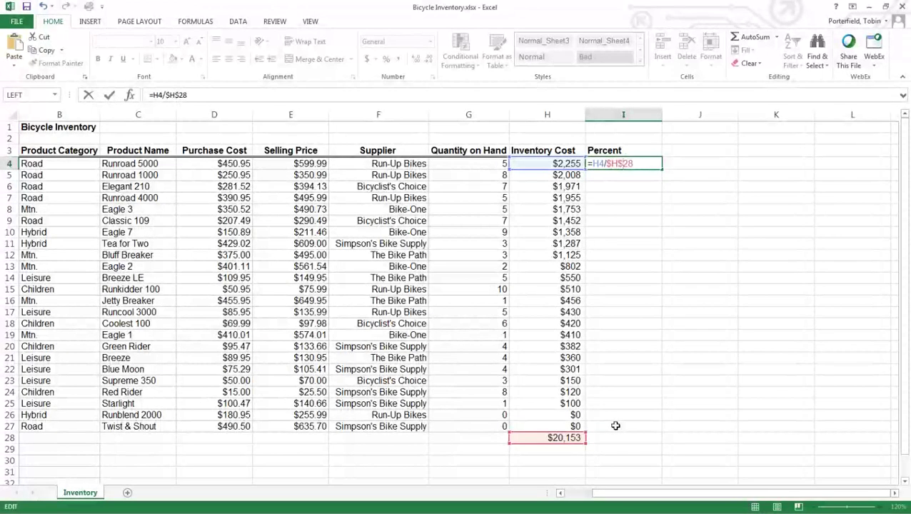
key("ctrl+Return")
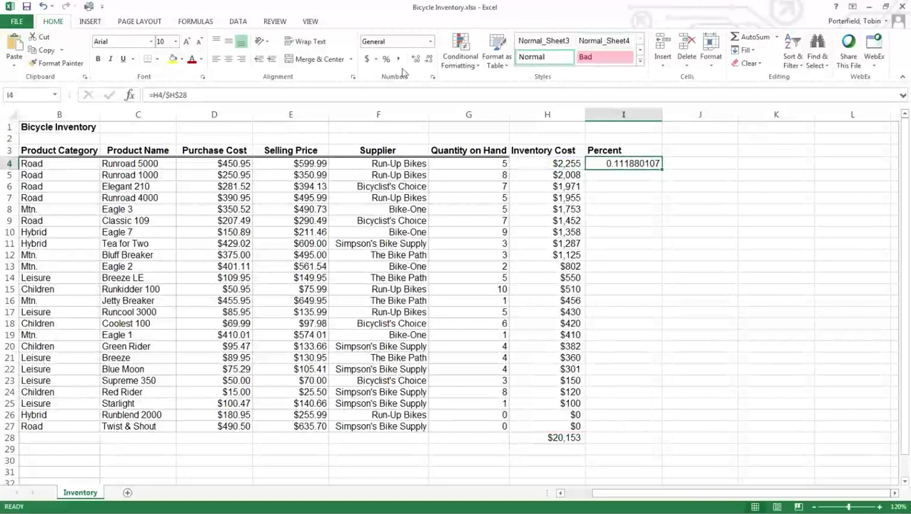
left_click(386, 59)
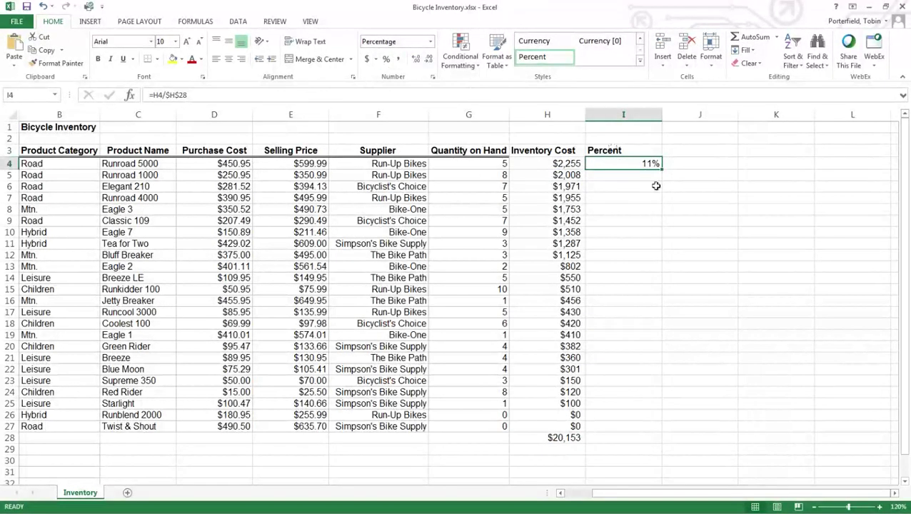
left_click_drag(663, 170, 661, 436)
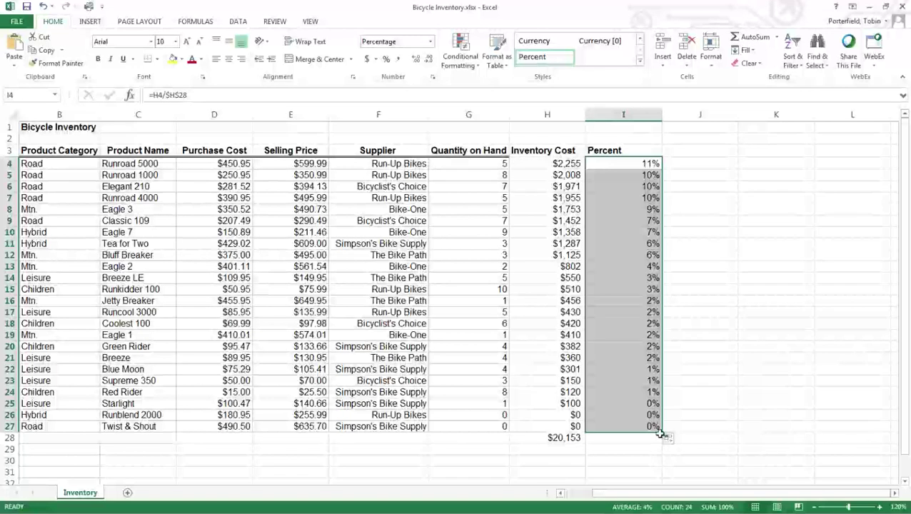
left_click(690, 168)
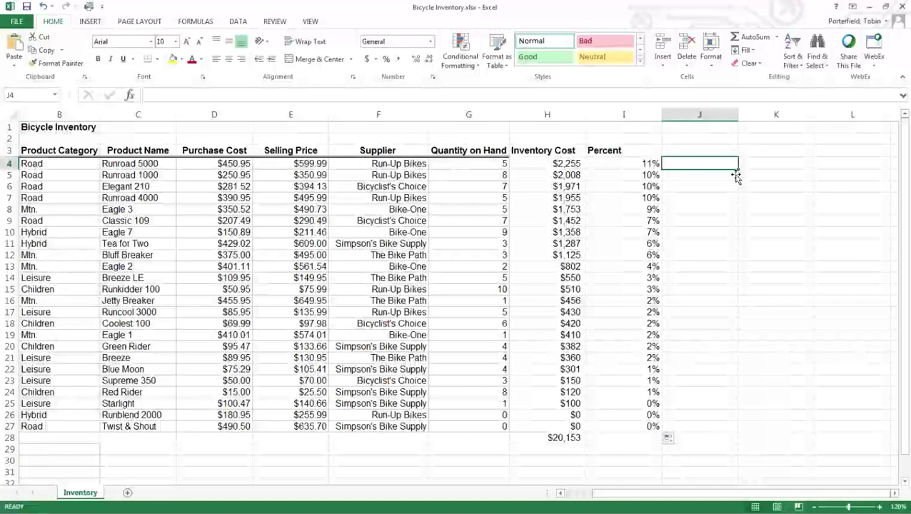
- Add a 'Cummulative Pct' heading in J3 and enter =SUM(I4:I4) in J4
key("Up")
type("Cu")
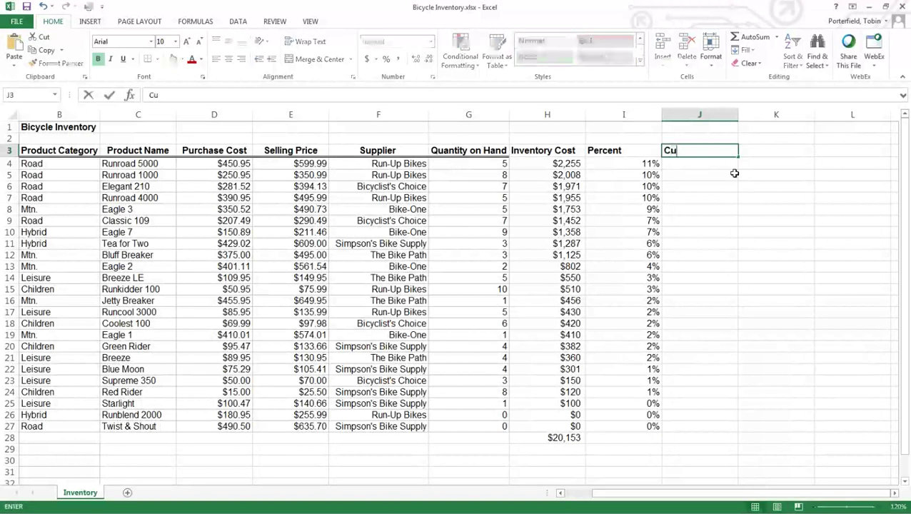
type("mmulativ")
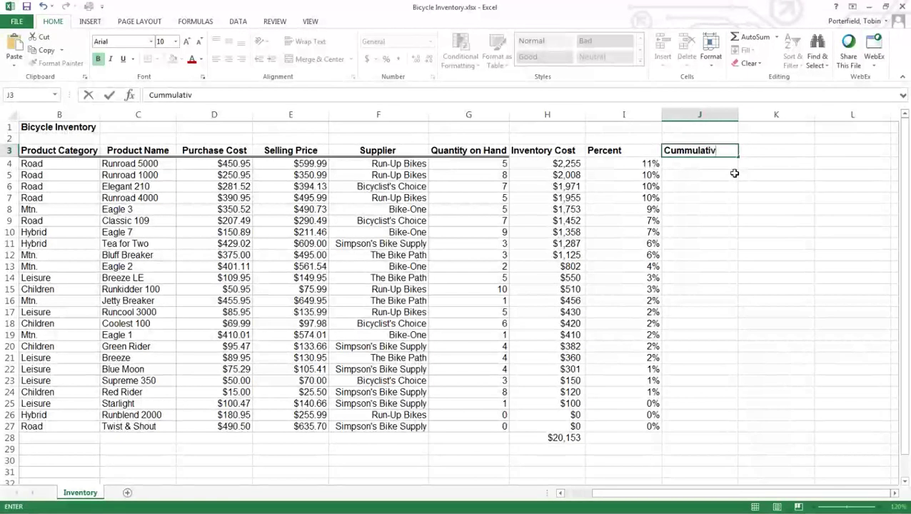
type("e Pct")
key("Return")
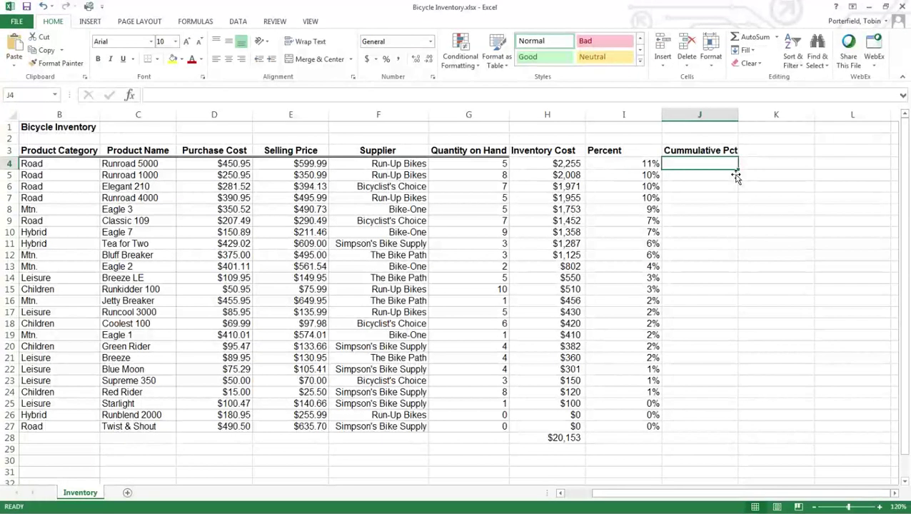
left_click(650, 165)
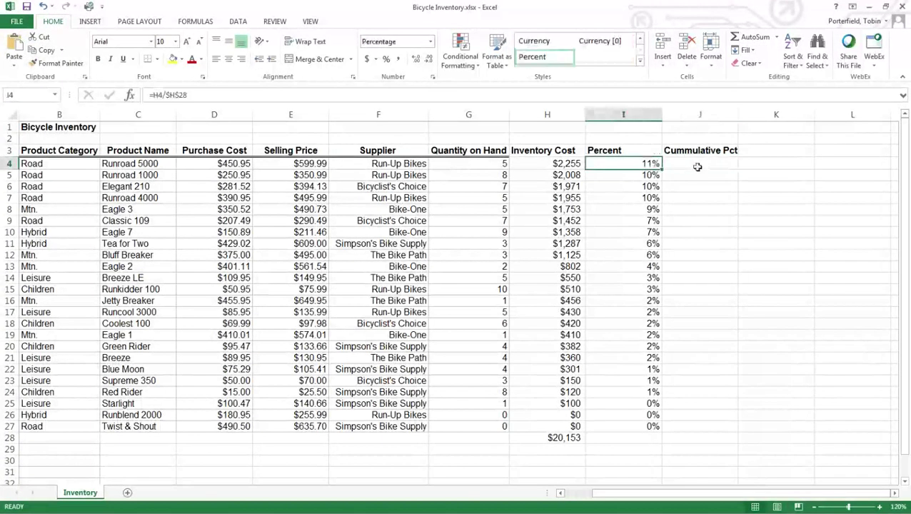
left_click(698, 167)
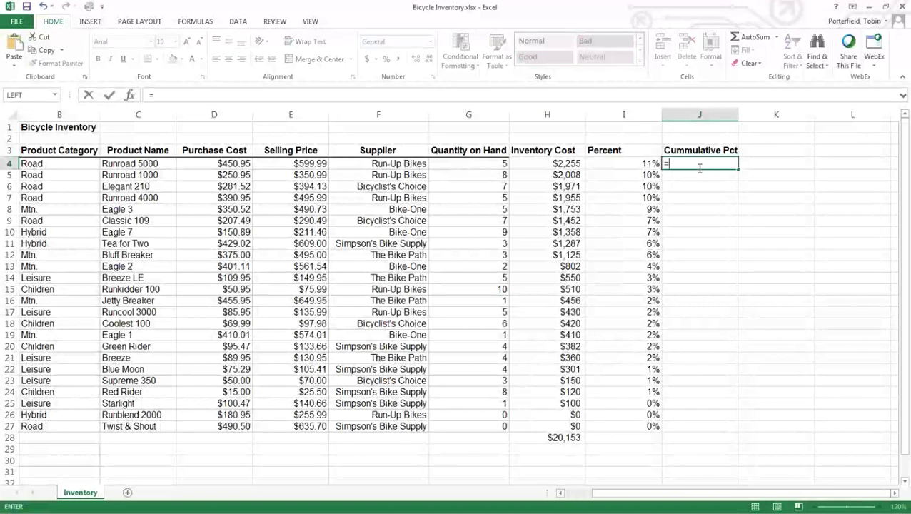
type("=sum(")
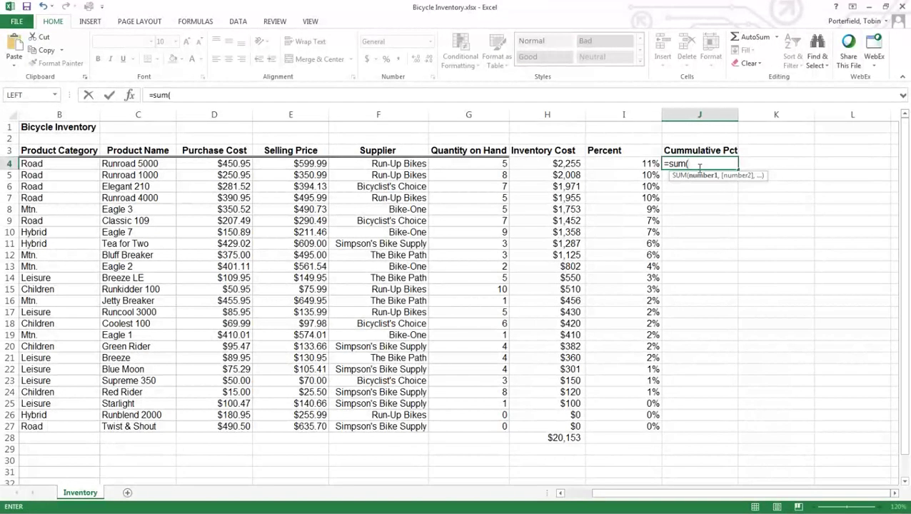
type("I4")
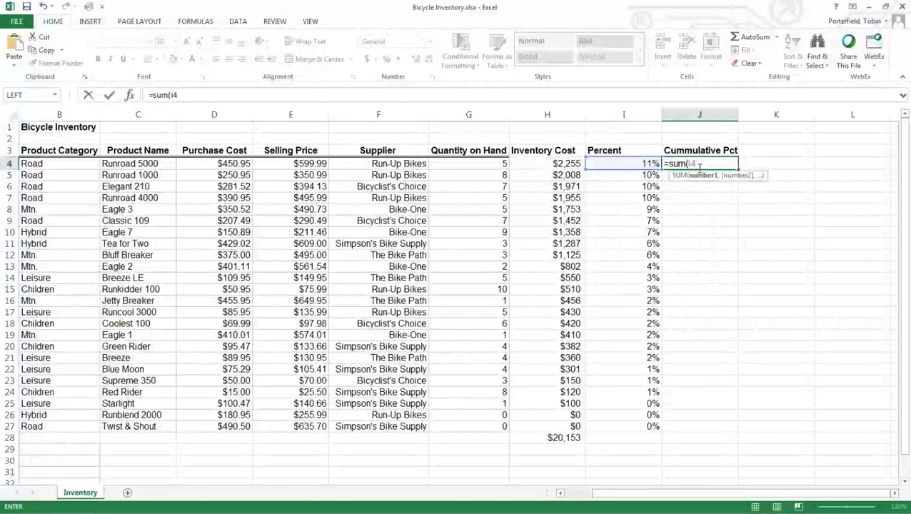
type(":I4")
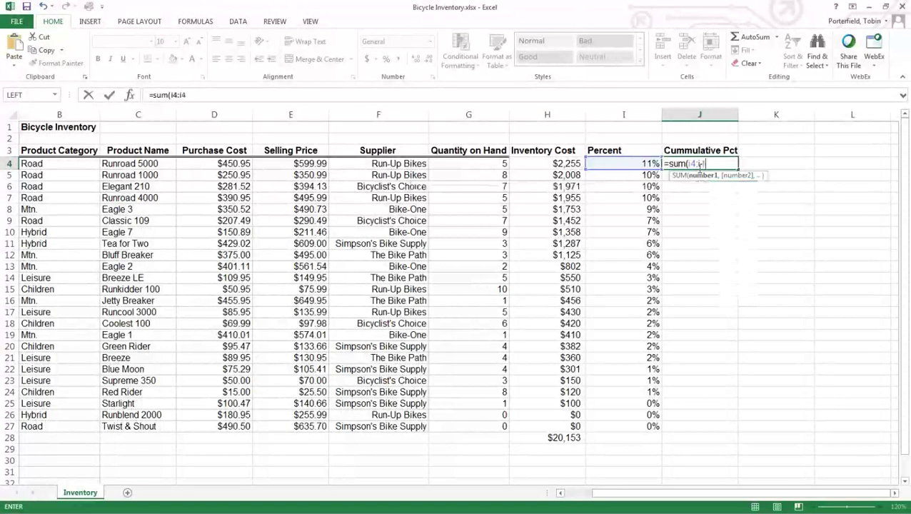
type(")")
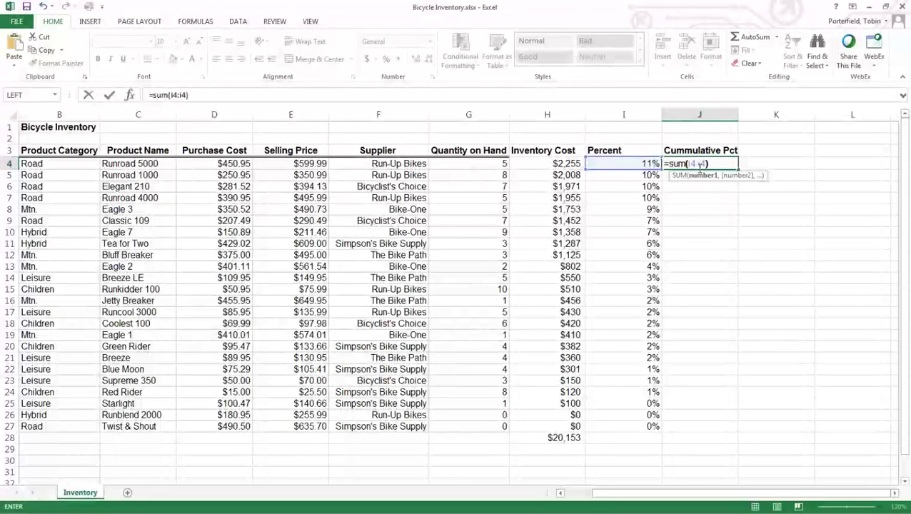
key("ctrl+Return")
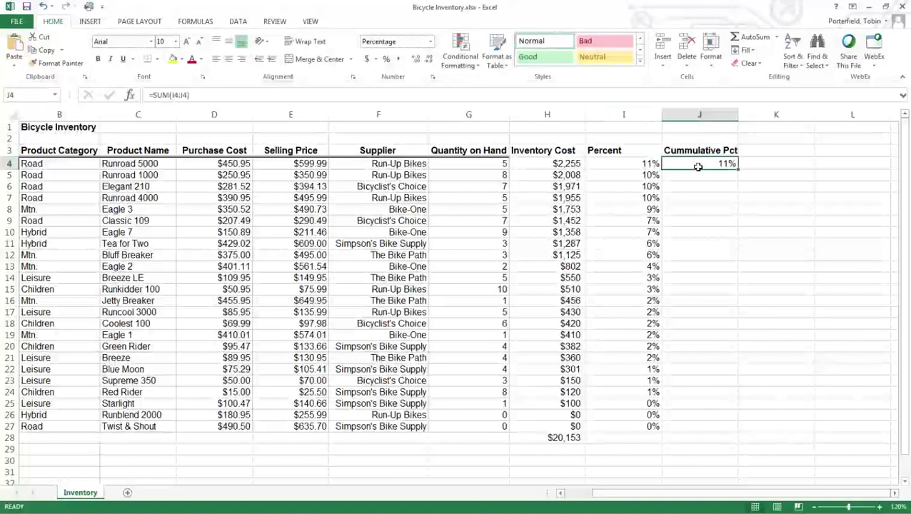
- Anchor the range start as $I$4 and fill the running total down to row 9
double_click(699, 166)
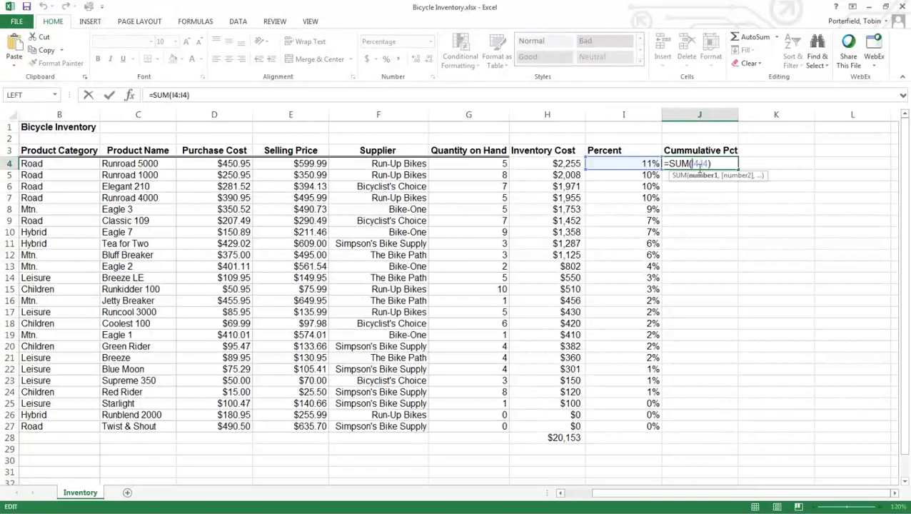
key("F4")
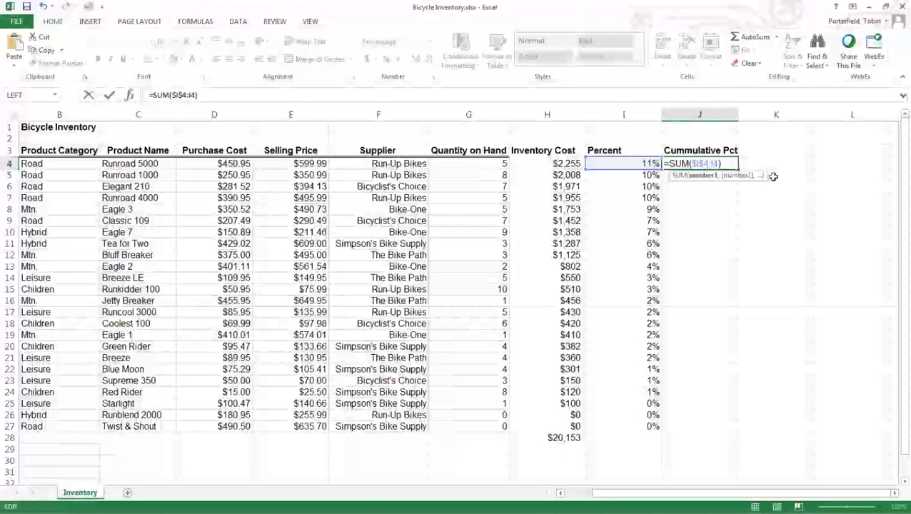
key("Tab")
left_click(730, 166)
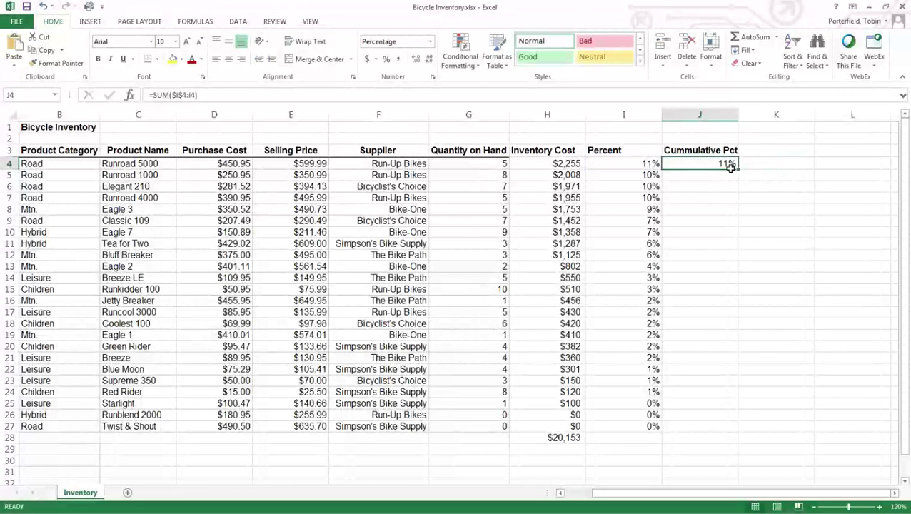
left_click_drag(738, 170, 741, 223)
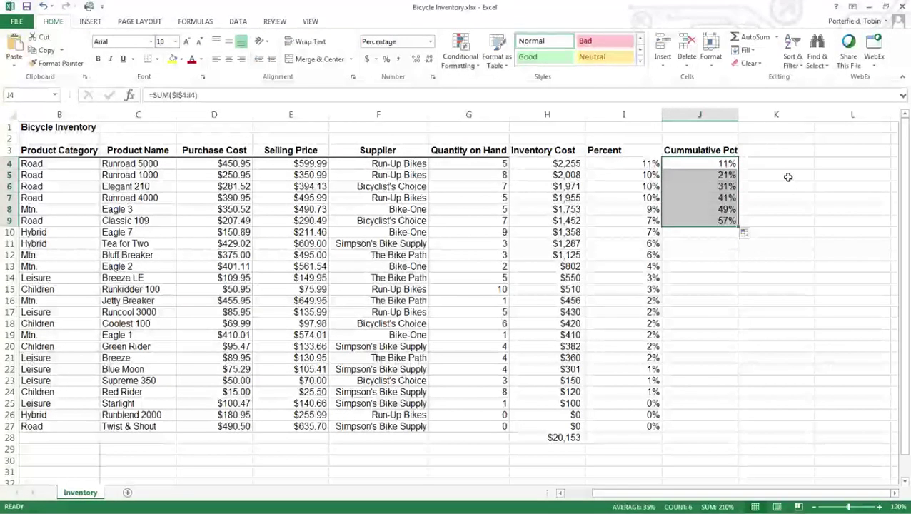